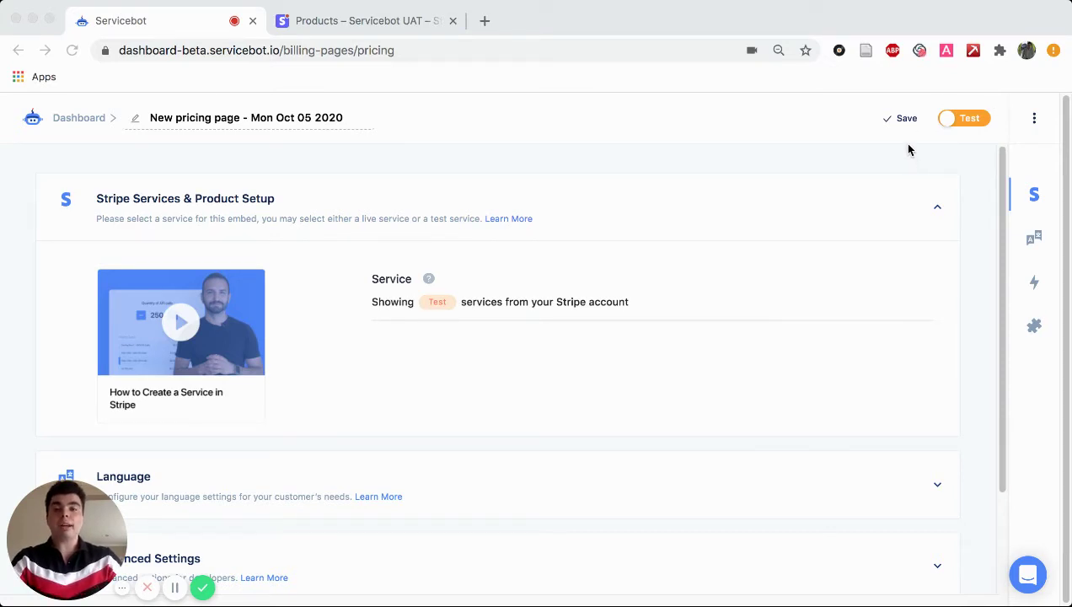
Step: Switch to the Stripe dashboard and start a new test product named Basic
left_click(352, 22)
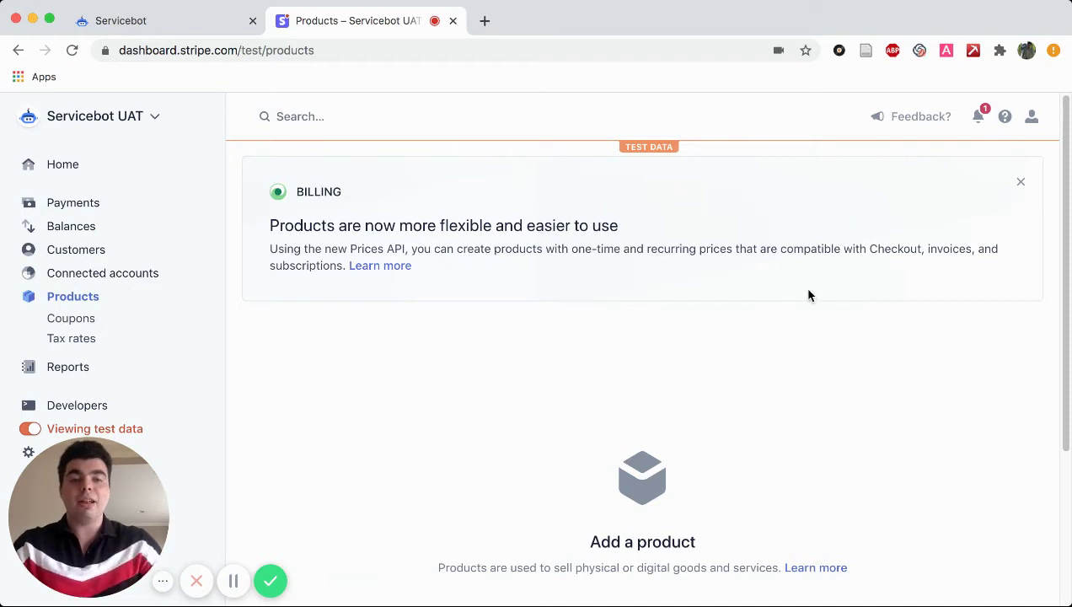
scroll(789, 419, "down", 4)
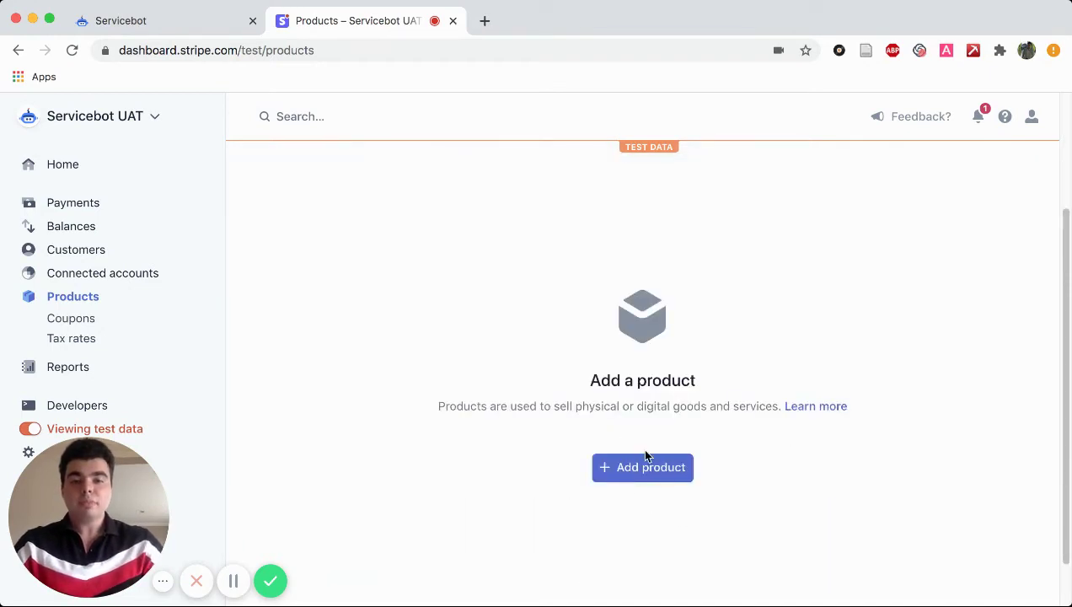
left_click(648, 473)
left_click(495, 307)
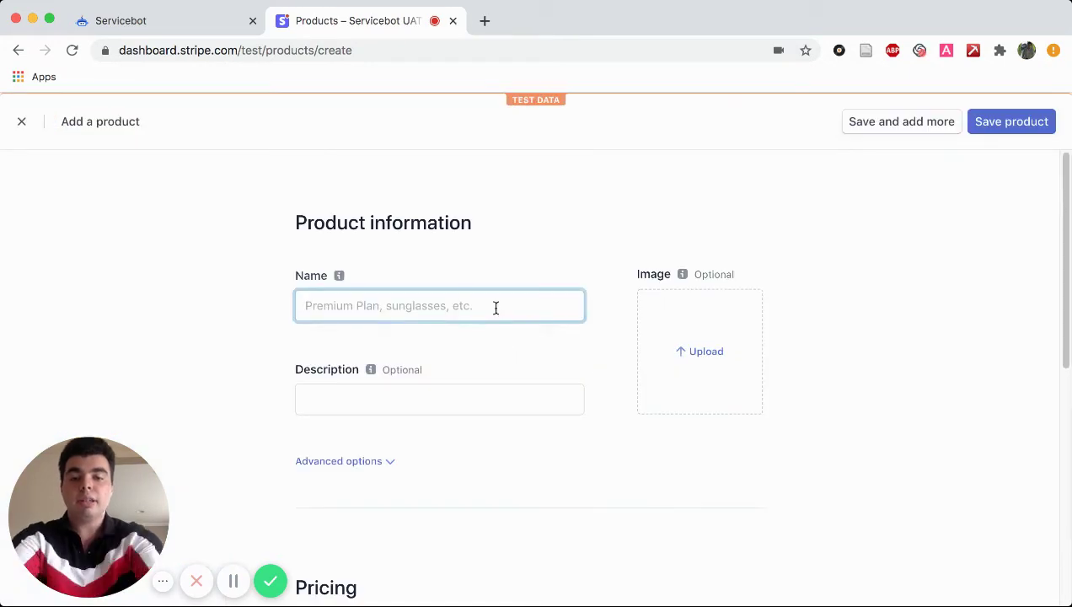
type("Bsic")
key("BackSpace")
key("BackSpace")
key("BackSpace")
type("asic")
left_click(491, 471)
Step: Give the Basic product a recurring price of 10 USD per month and save it
scroll(494, 469, "down", 5)
left_click(351, 444)
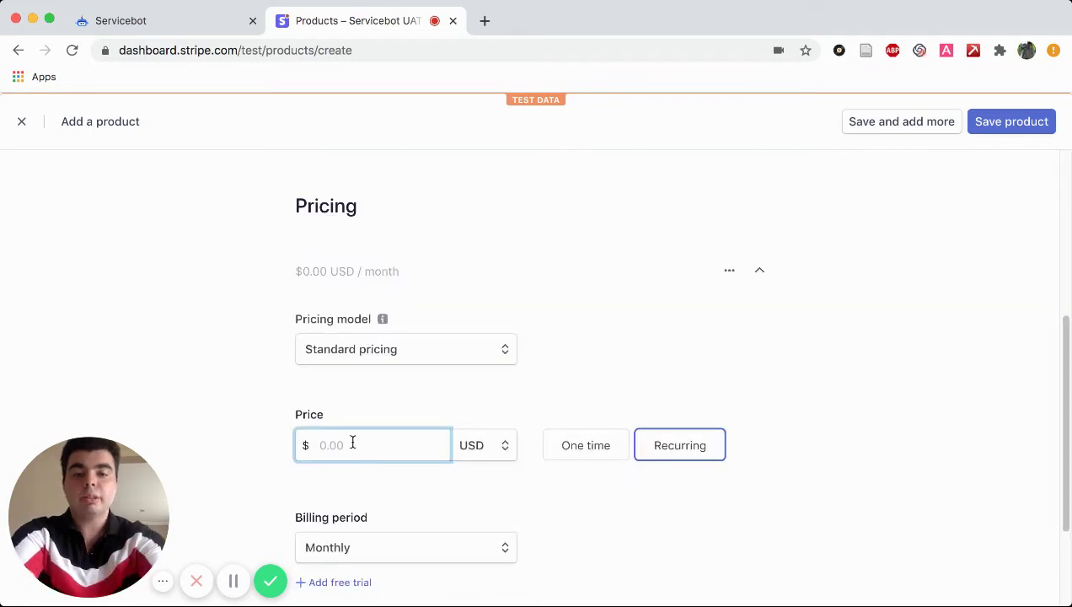
type("10")
left_click(999, 126)
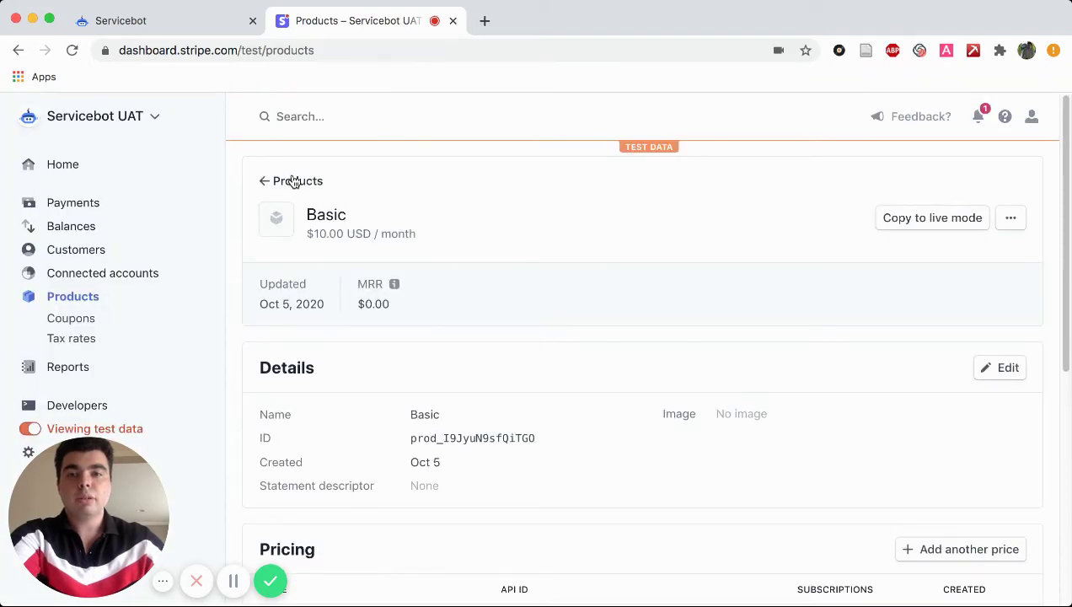
Step: Return to the product list and start another product named Pro
left_click(293, 181)
left_click(1007, 338)
left_click(437, 303)
type("Pro")
scroll(476, 497, "down", 4)
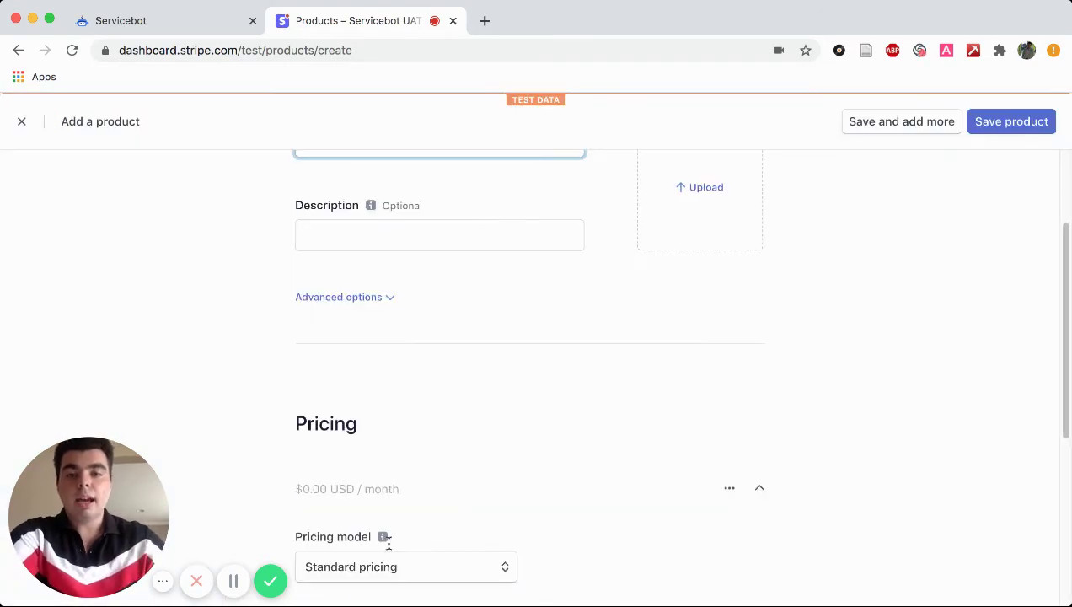
Step: Give the Pro product a recurring price of 50 USD per month and save it
scroll(387, 542, "down", 6)
left_click(369, 421)
type("50")
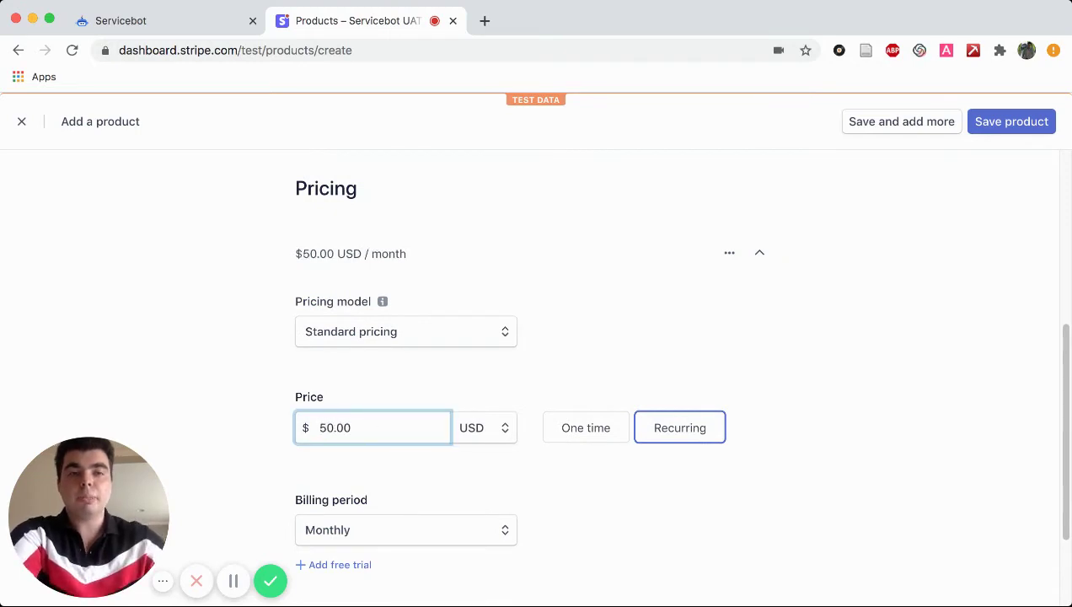
left_click(1015, 123)
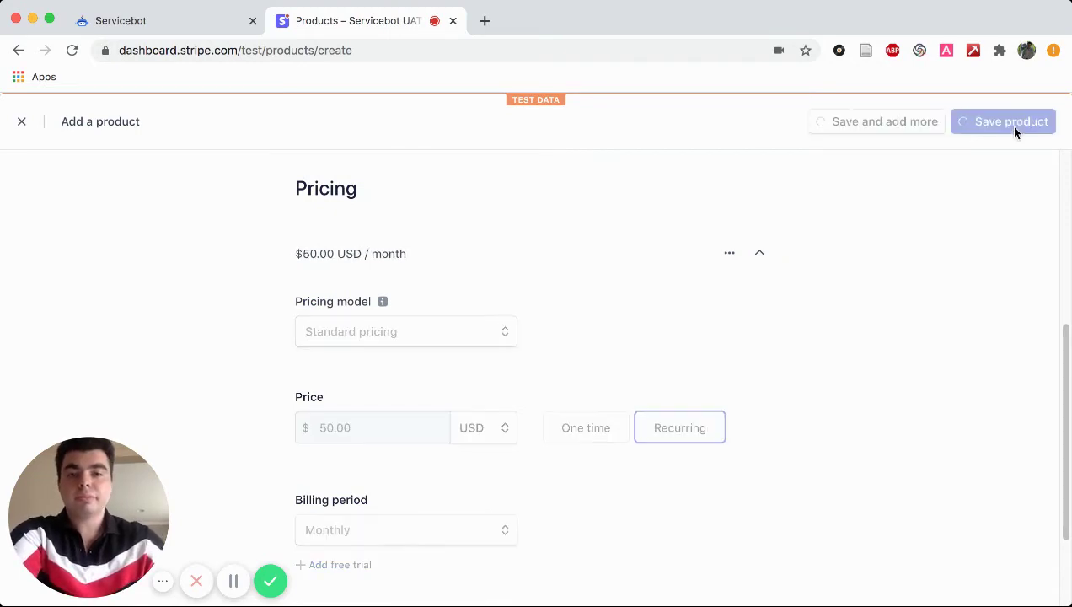
Step: Open the Basic product from the product list and add a metadata entry sb_service with the value TieredExample
left_click(288, 184)
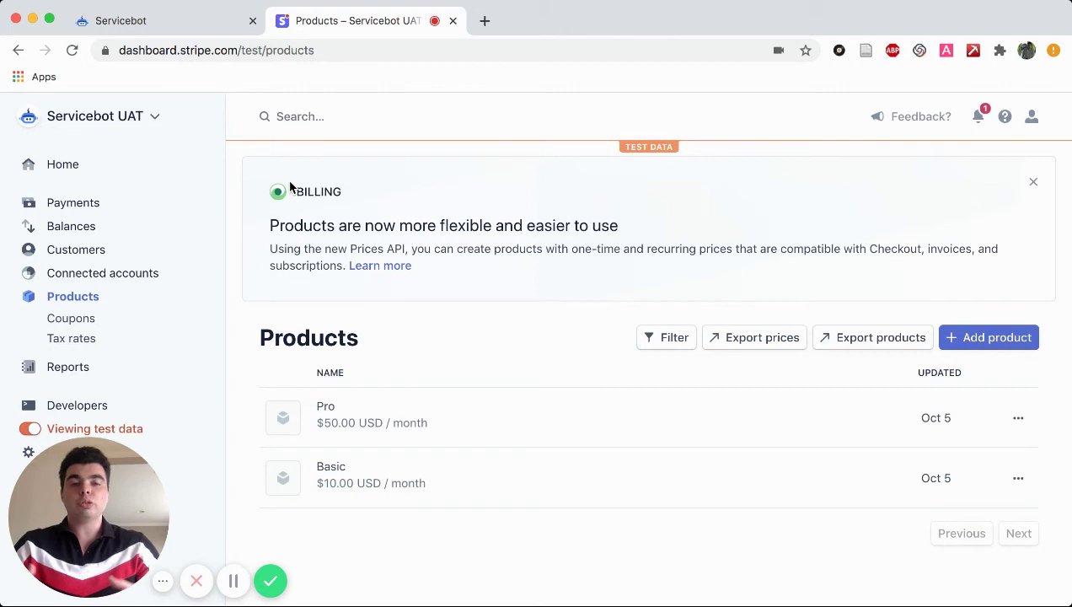
left_click(581, 489)
scroll(716, 472, "down", 5)
left_click(998, 445)
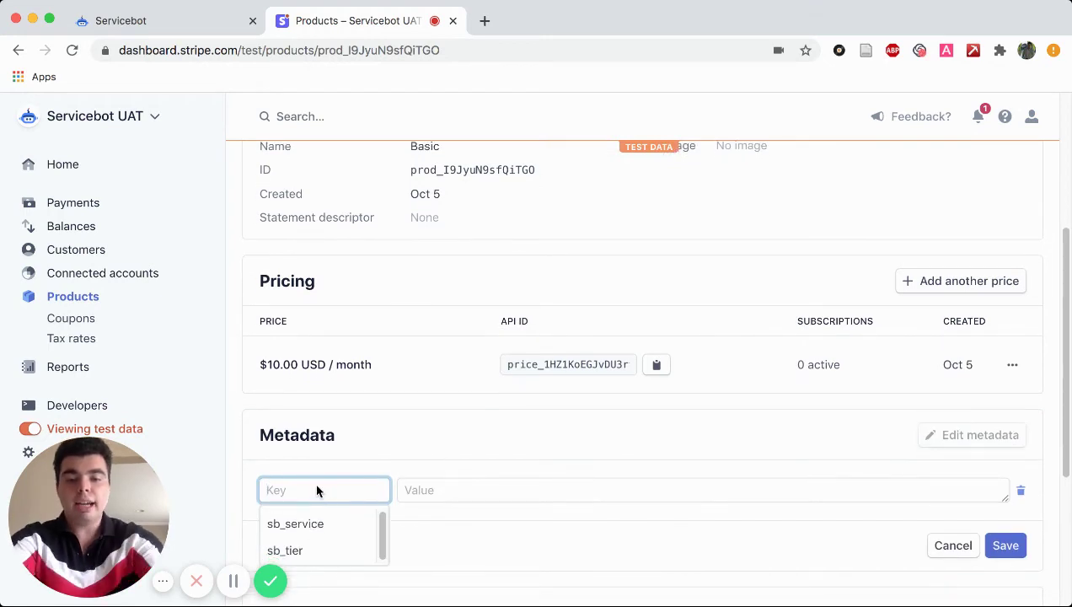
type("sb_service")
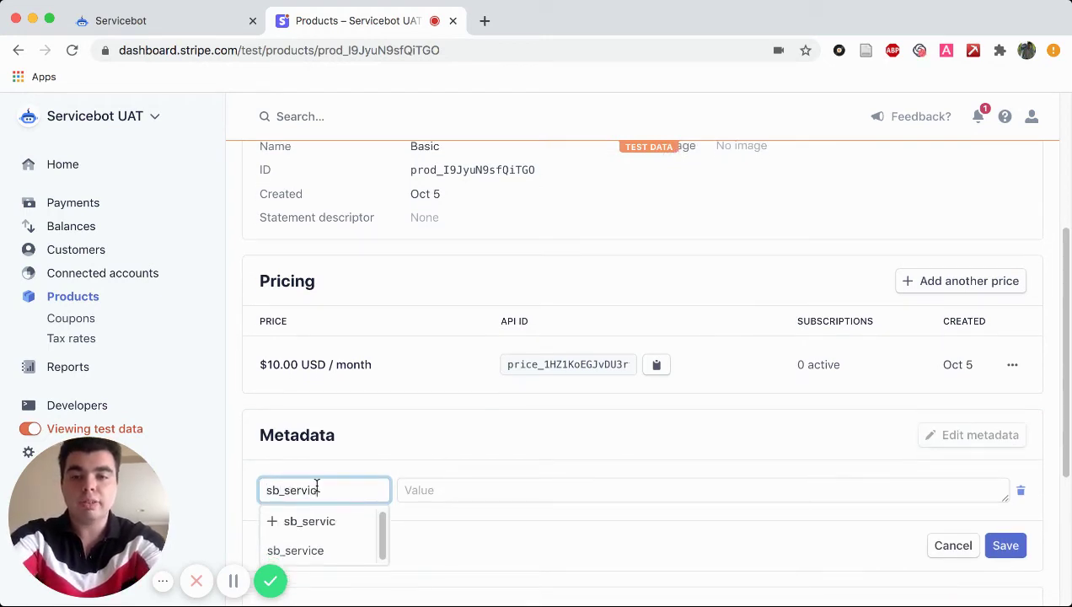
left_click(450, 495)
type("TieredExample")
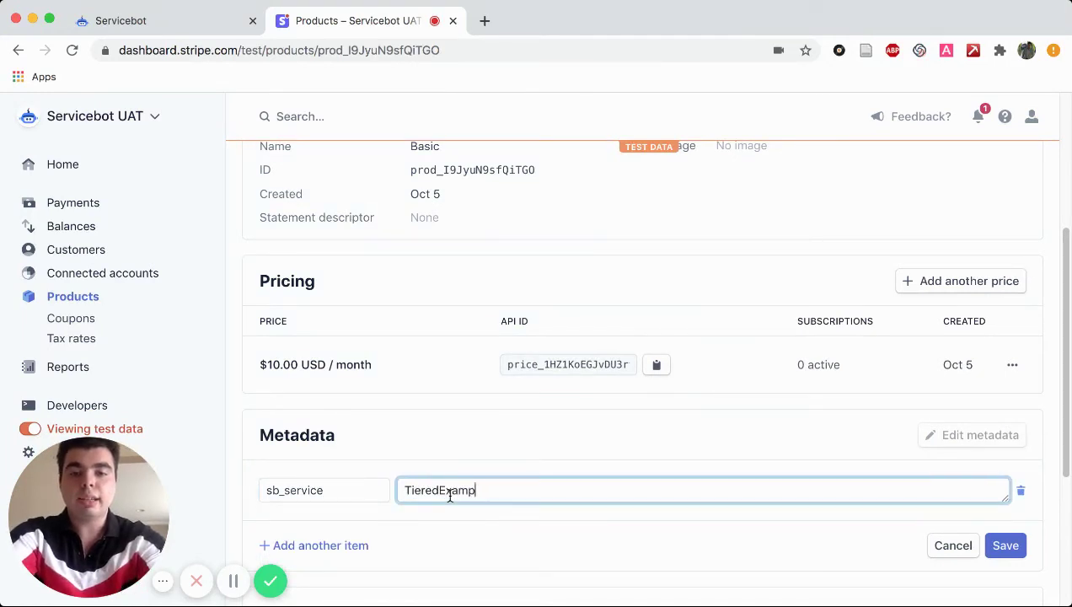
Step: Add a second metadata entry sb_tier with the value Basic to the Basic product and save the metadata
left_click(323, 545)
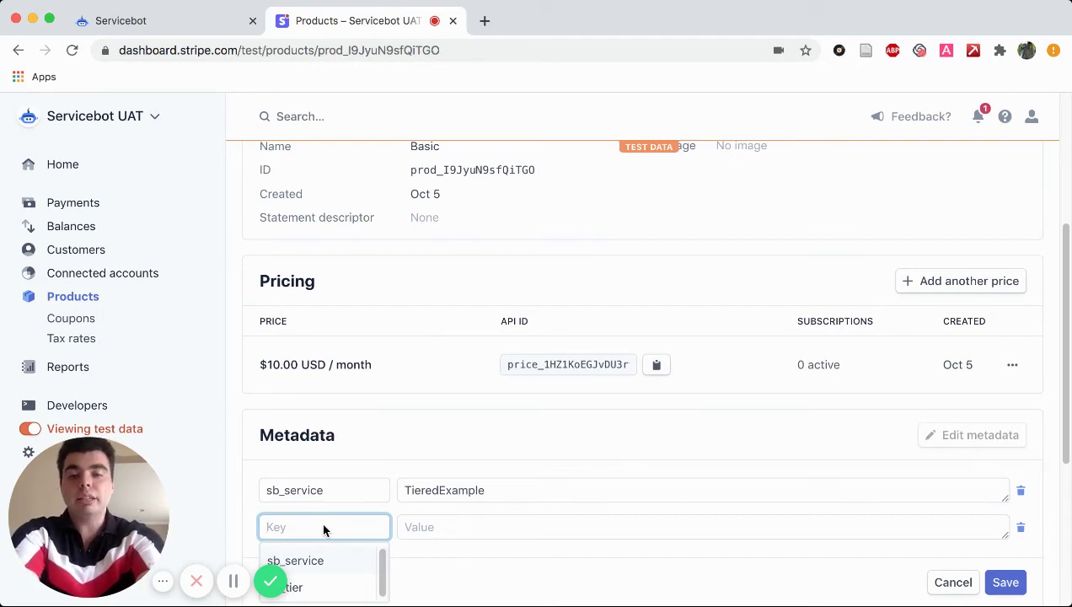
type("sb_tier")
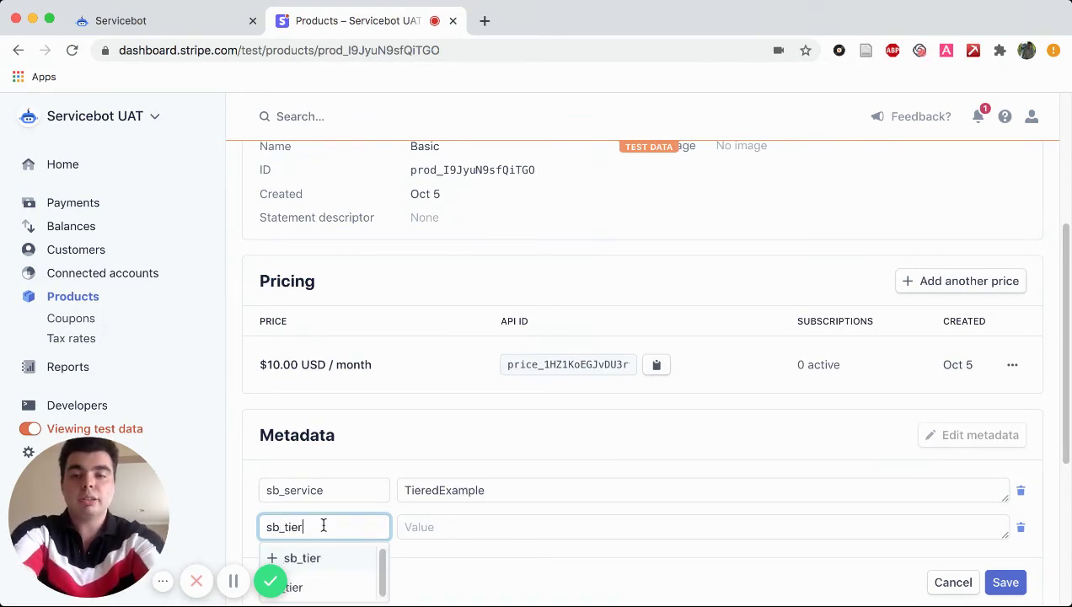
left_click(462, 526)
type("Basic")
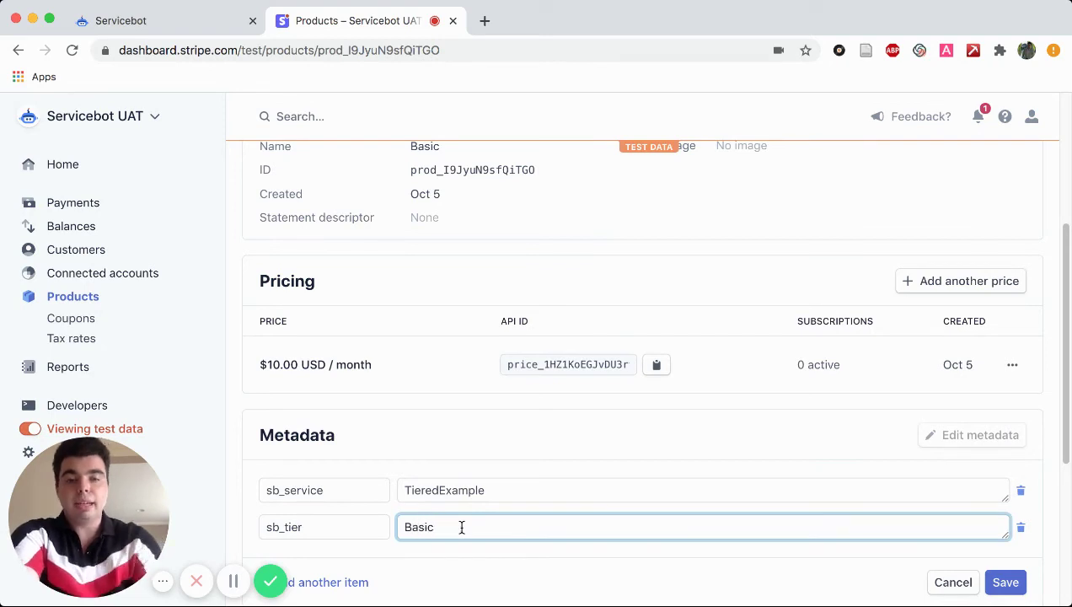
left_click(1011, 583)
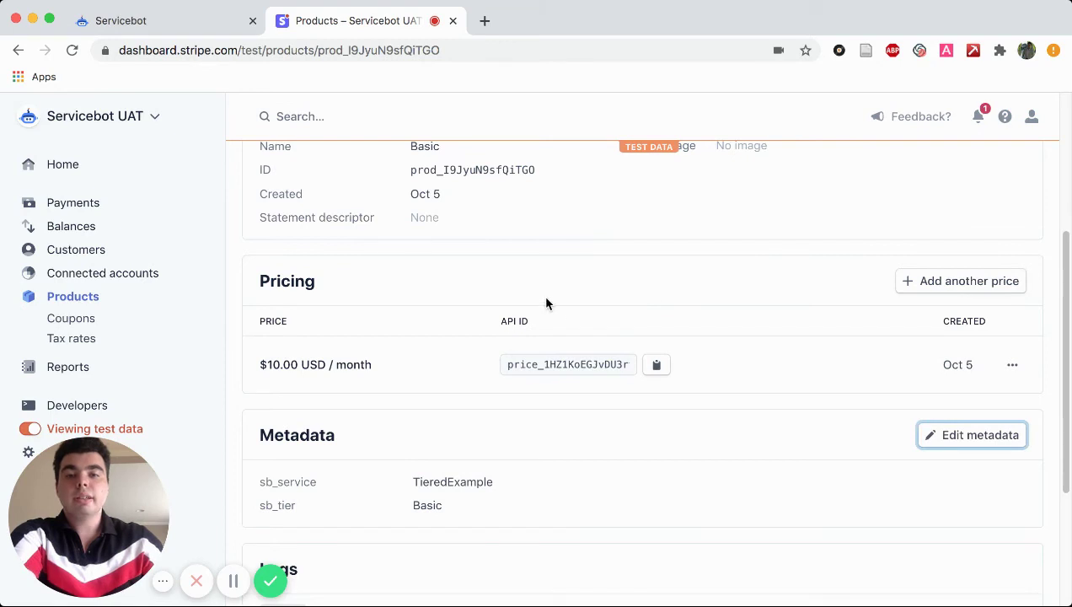
Step: Open the Pro product from the product list and add a metadata entry sb_service with the value TieredExample
scroll(505, 295, "up", 5)
left_click(293, 180)
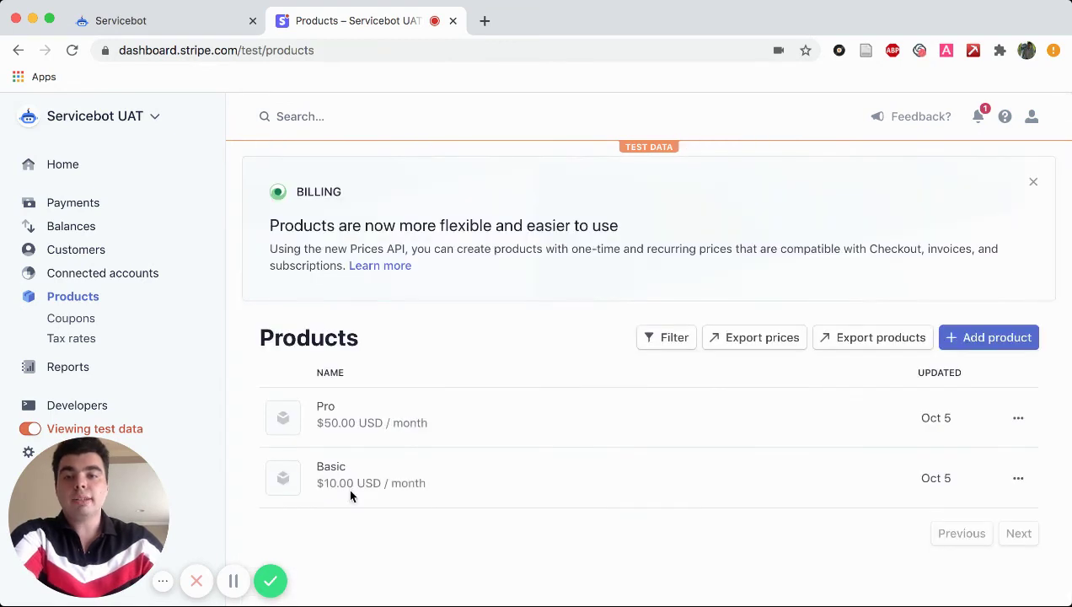
left_click(379, 408)
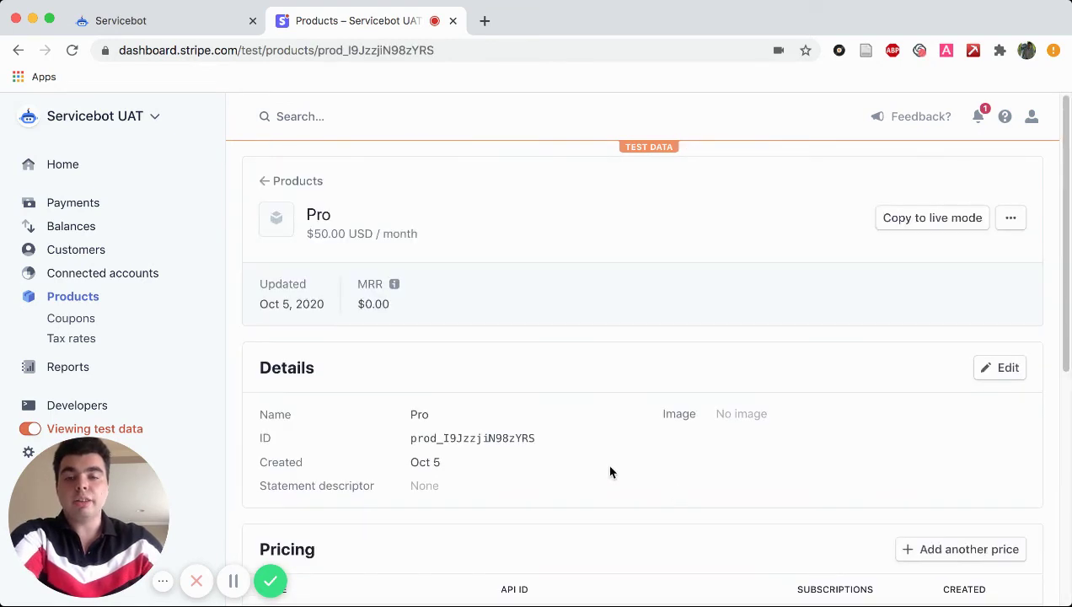
scroll(615, 457, "down", 5)
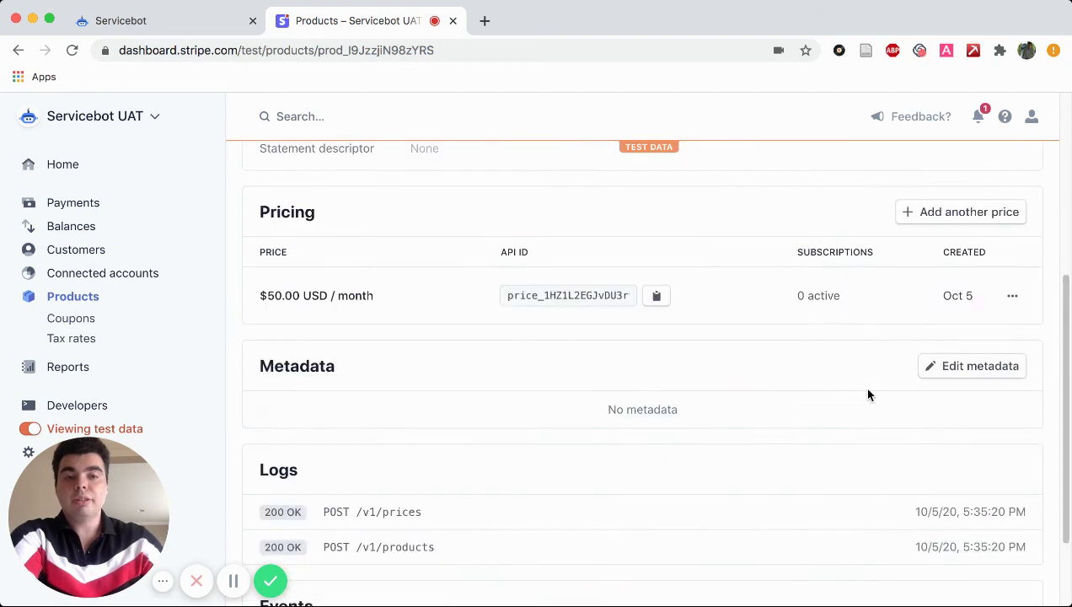
left_click(971, 364)
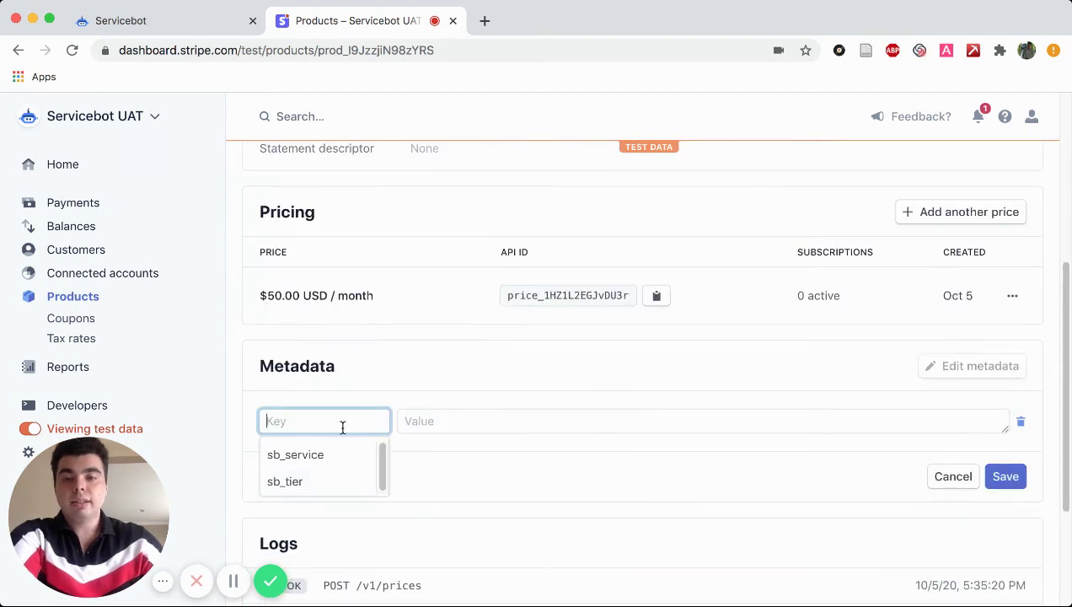
type("sb_se")
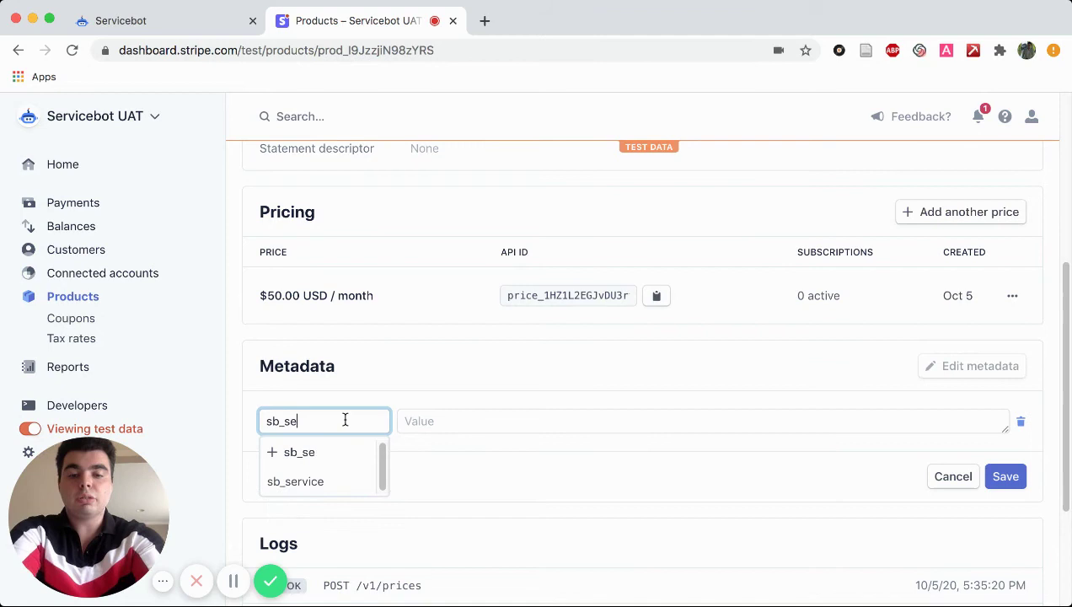
type("rvice")
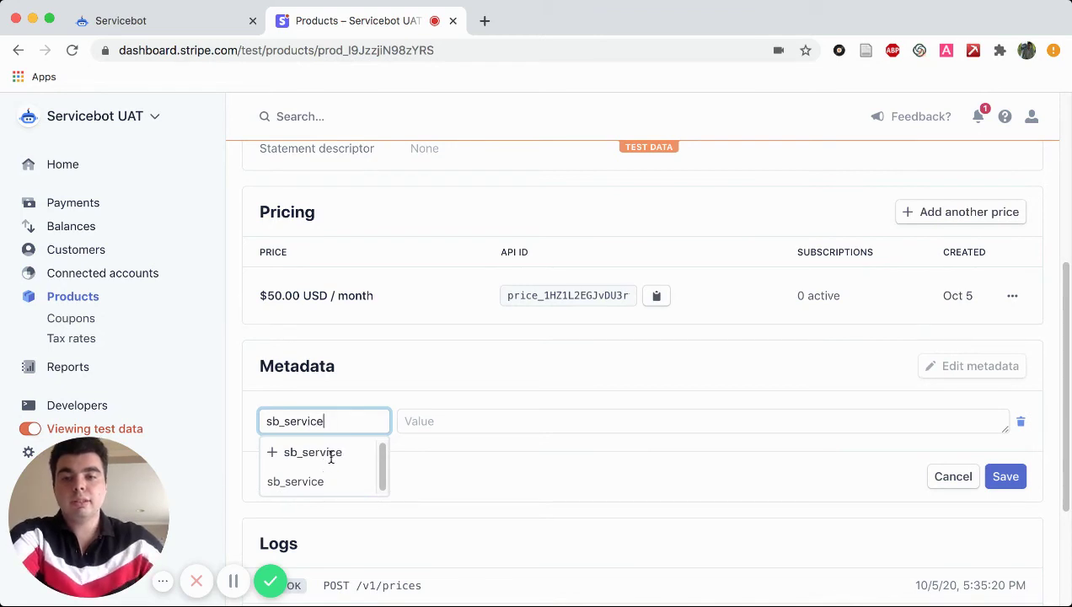
left_click(331, 455)
left_click(524, 421)
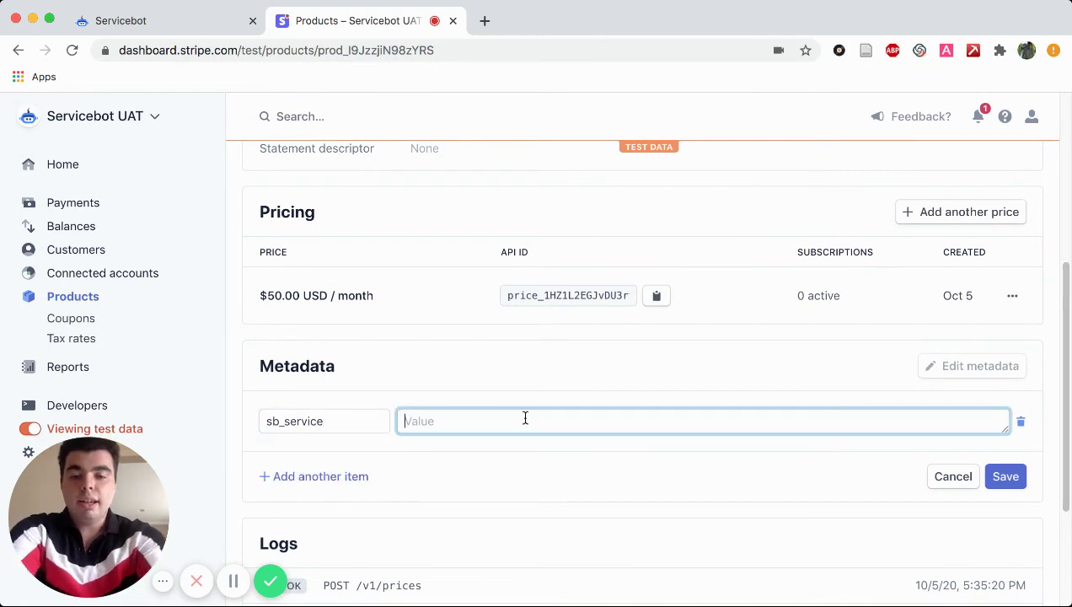
type("TieredExam")
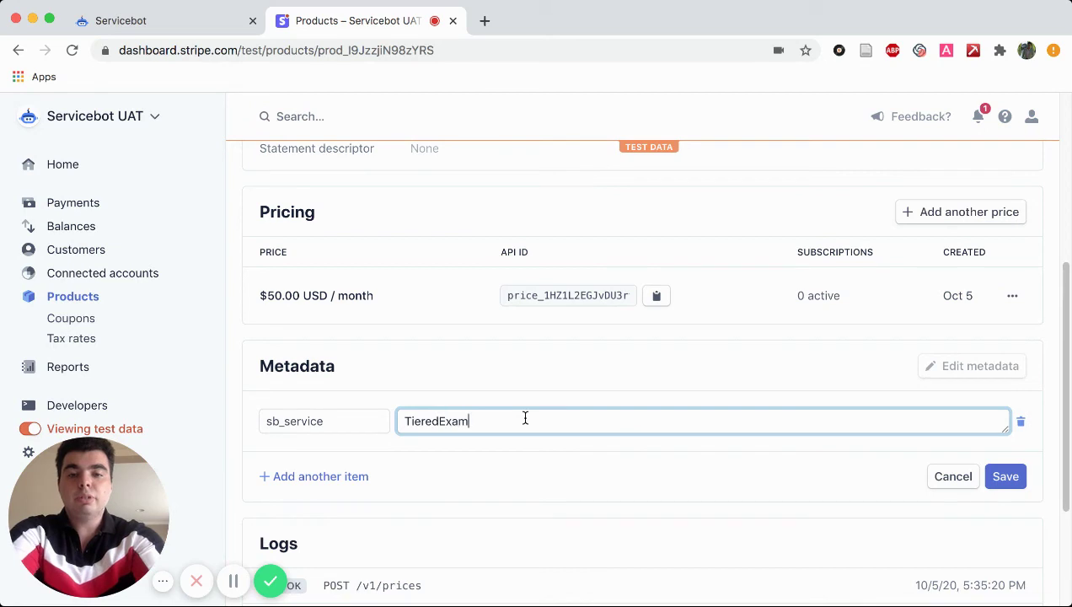
type("ple")
Step: Add a second metadata entry sb_tier with the value Pro to the Pro product and save the metadata
left_click(310, 477)
type("sb_")
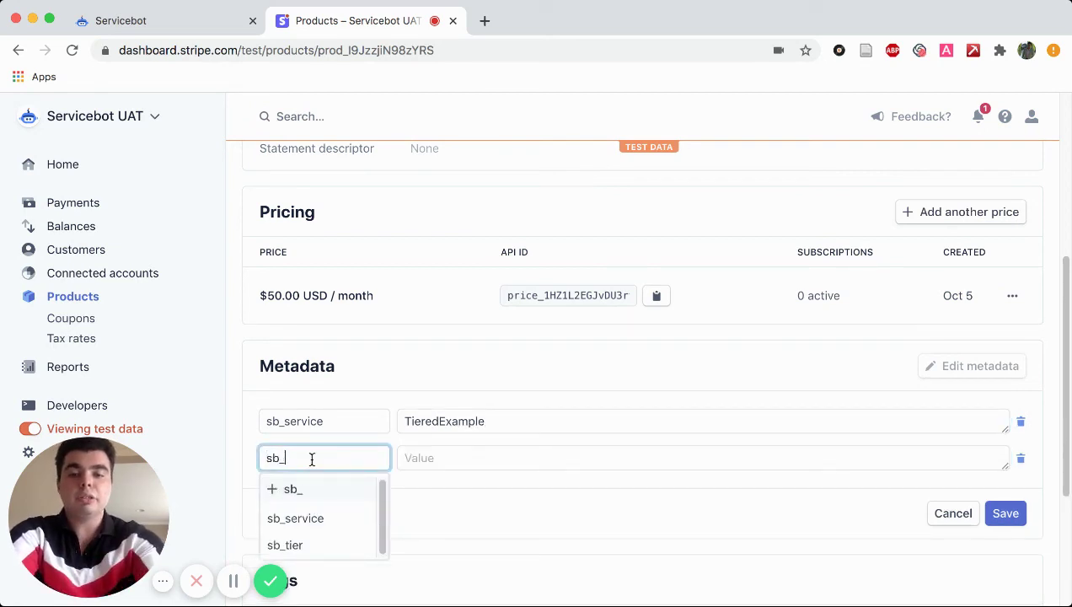
type("tier")
left_click(681, 455)
type("Pro")
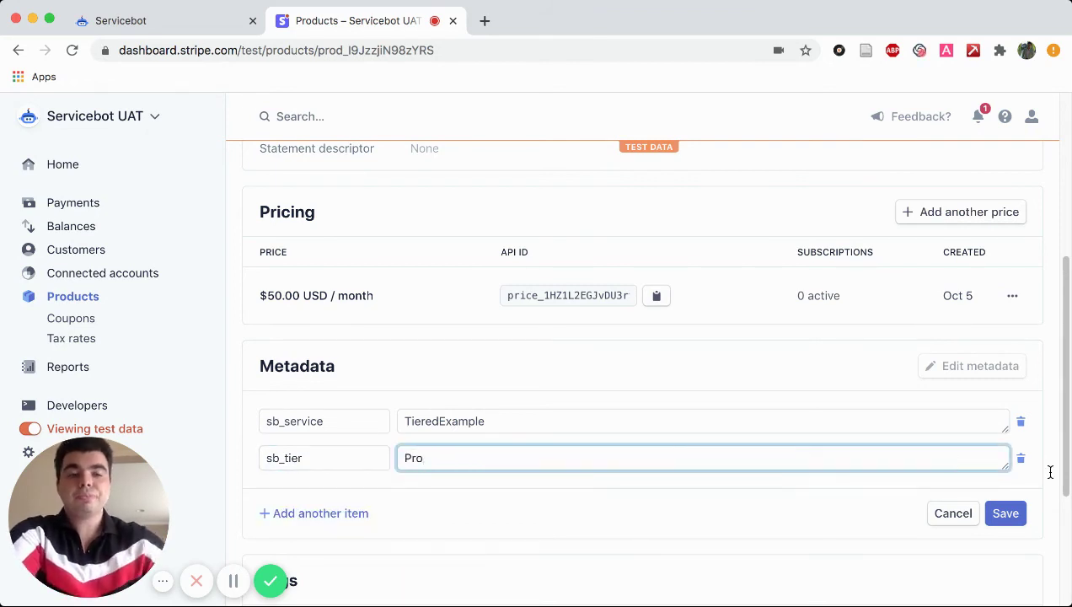
left_click(1005, 514)
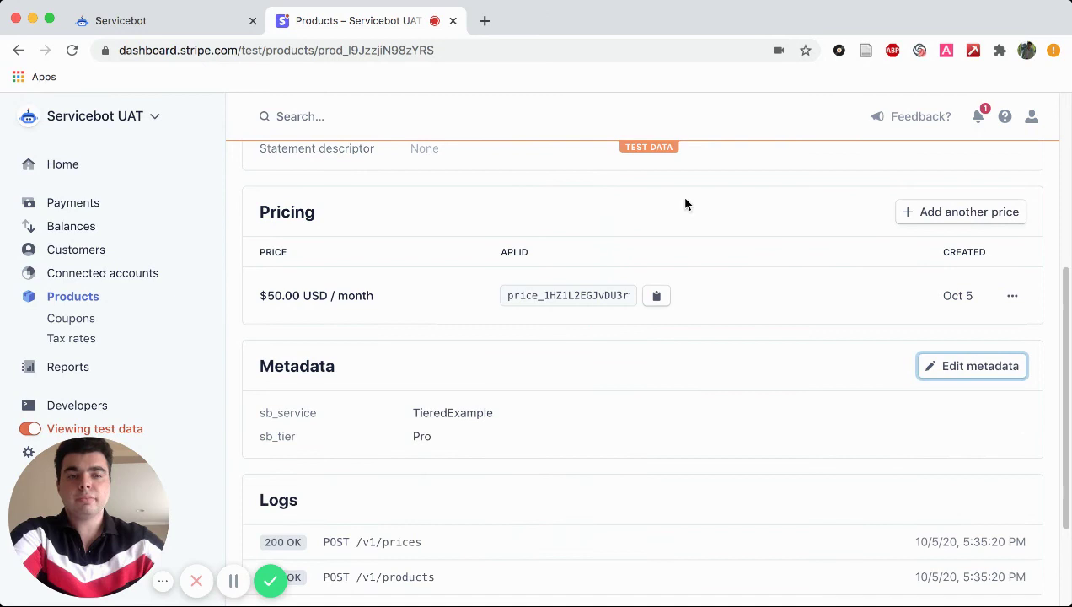
Step: Switch back to the Servicebot pricing page, reload it and select the TieredExample service
scroll(685, 204, "up", 5)
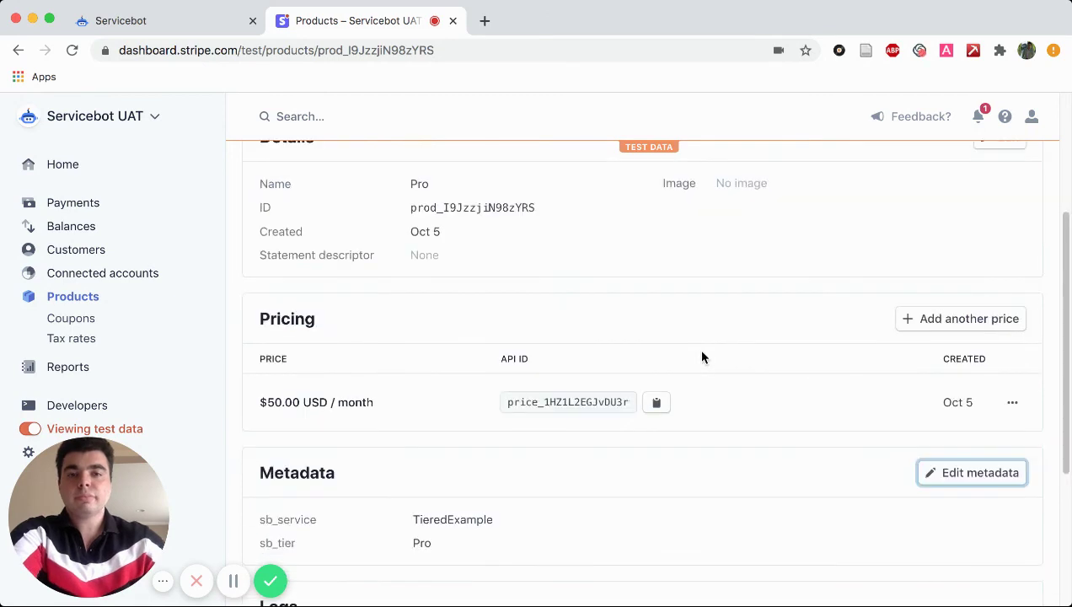
left_click(214, 31)
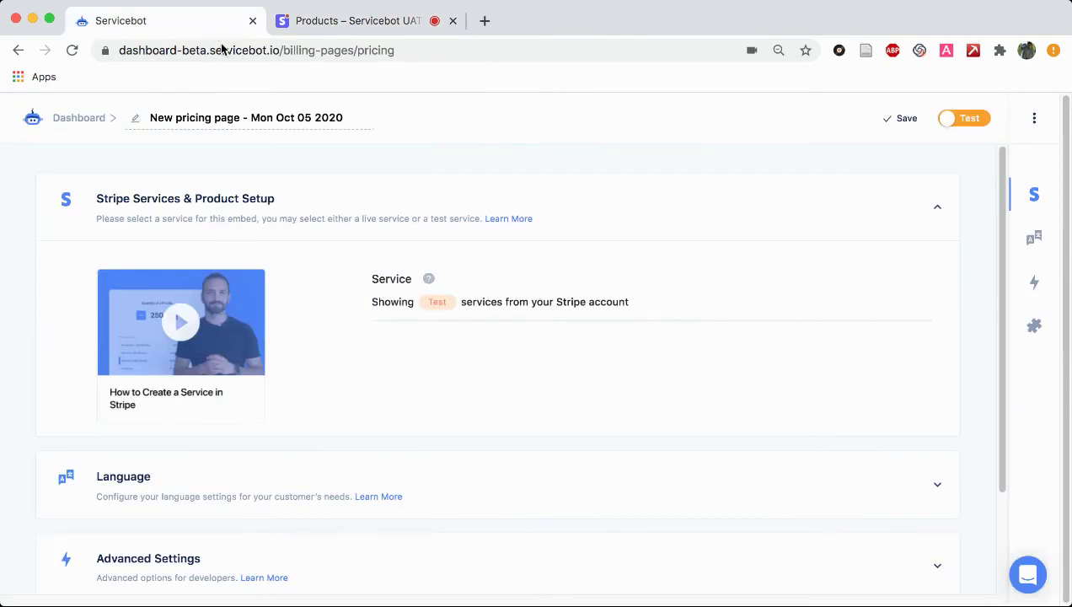
left_click(72, 52)
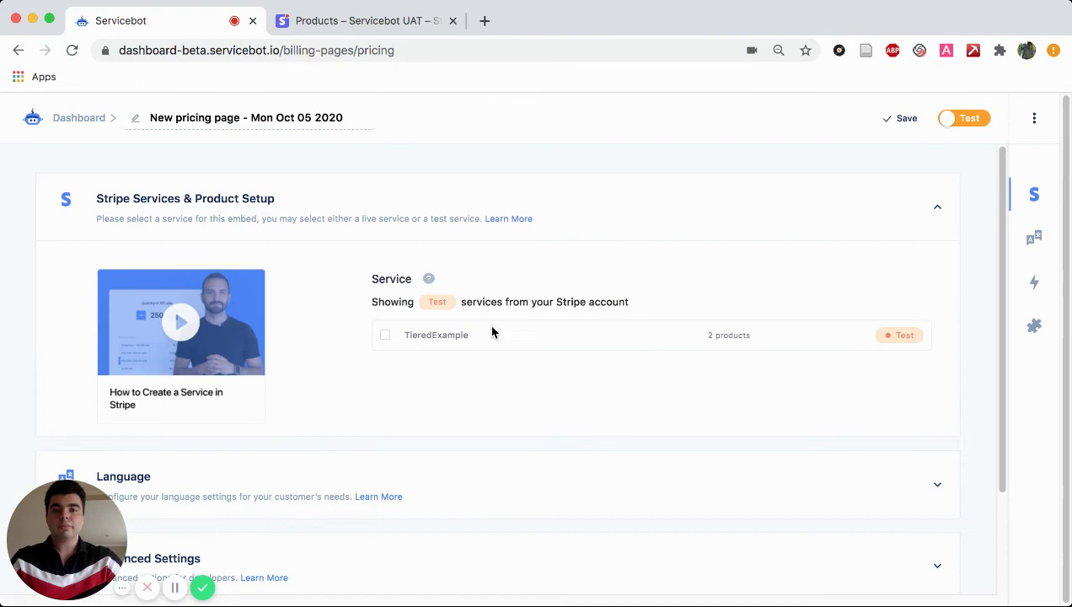
left_click(386, 337)
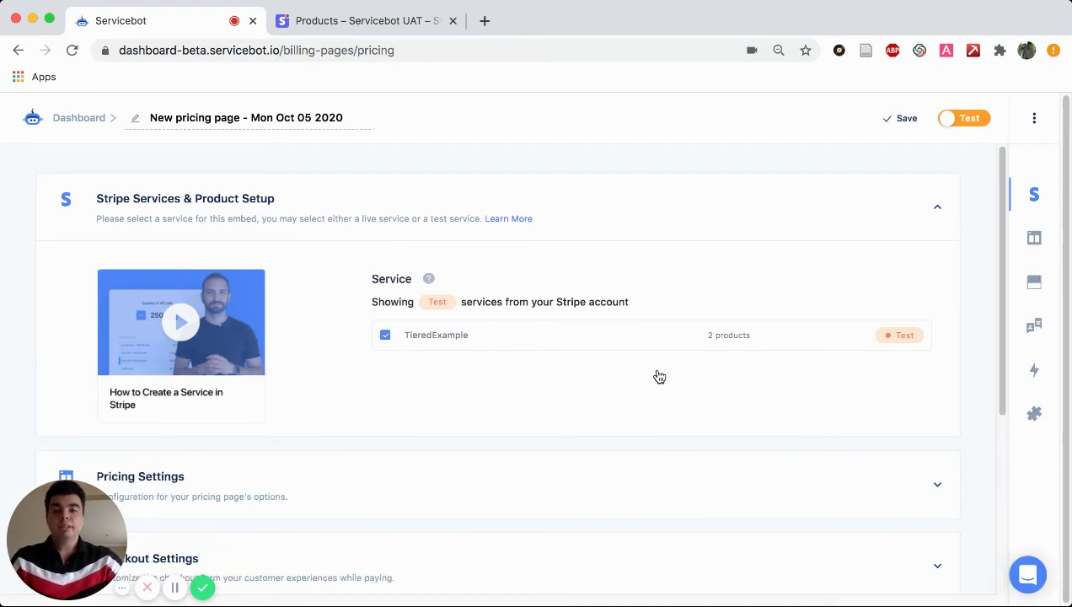
Step: Open the Pricing Settings and examine the preview of the Basic and Pro tiers
scroll(527, 395, "down", 2)
left_click(473, 428)
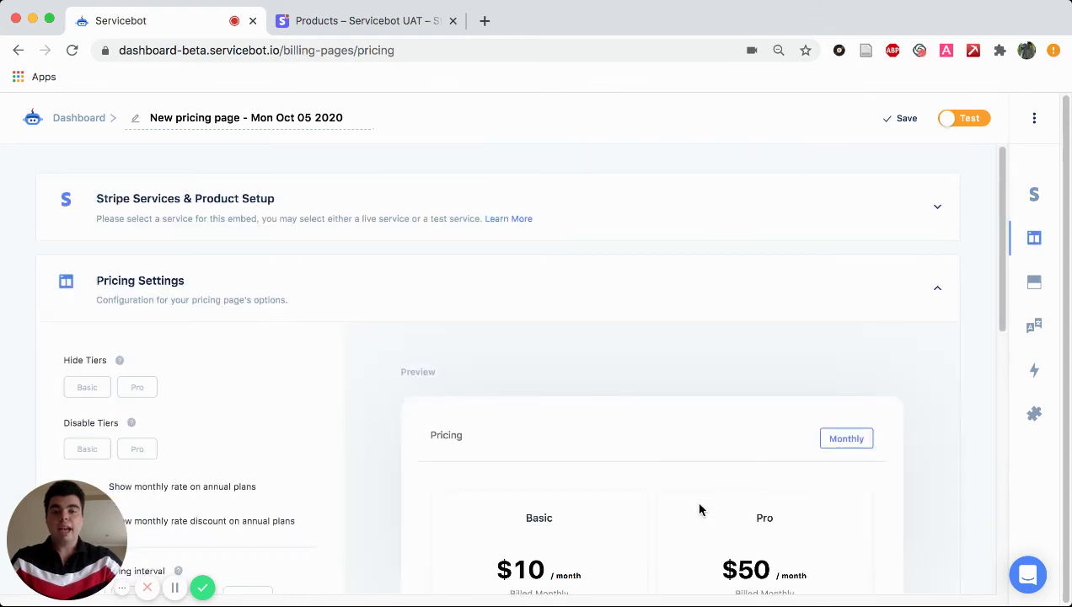
scroll(699, 509, "down", 5)
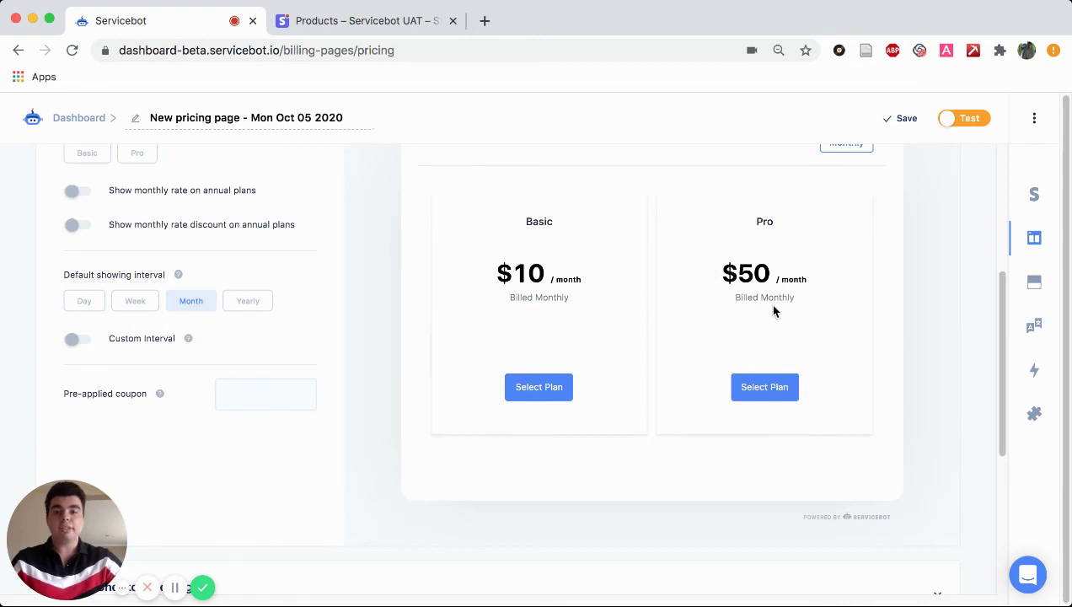
scroll(302, 268, "up", 2)
scroll(271, 293, "up", 5)
Step: Look through the Checkout Settings, and reopen the Pricing Settings to review their options and preview
scroll(266, 472, "down", 10)
left_click(313, 268)
scroll(554, 456, "down", 4)
scroll(554, 457, "down", 10)
scroll(554, 454, "up", 15)
left_click(228, 294)
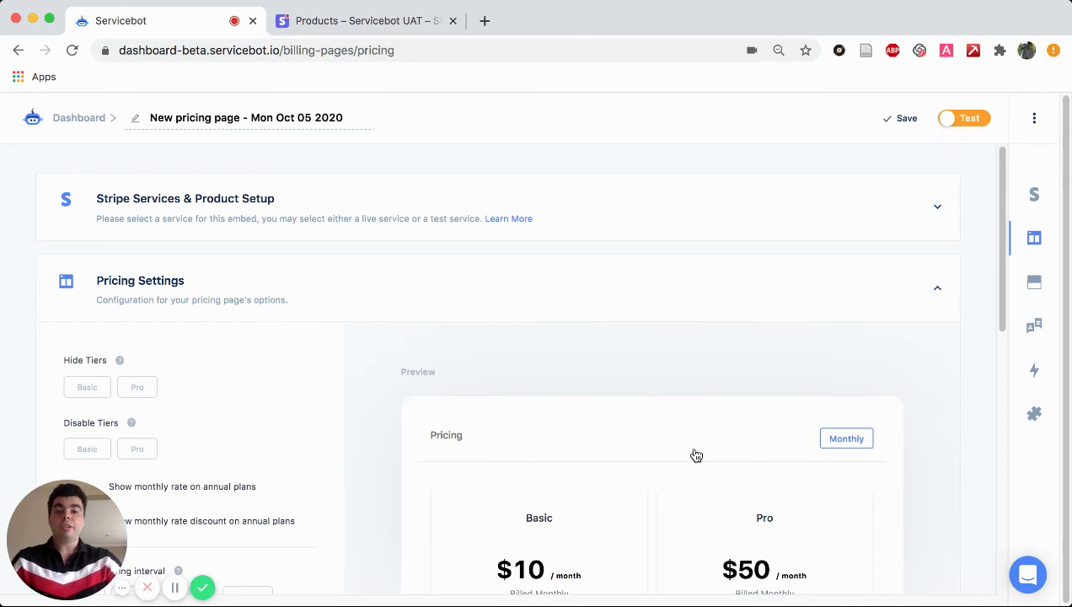
scroll(696, 455, "down", 2)
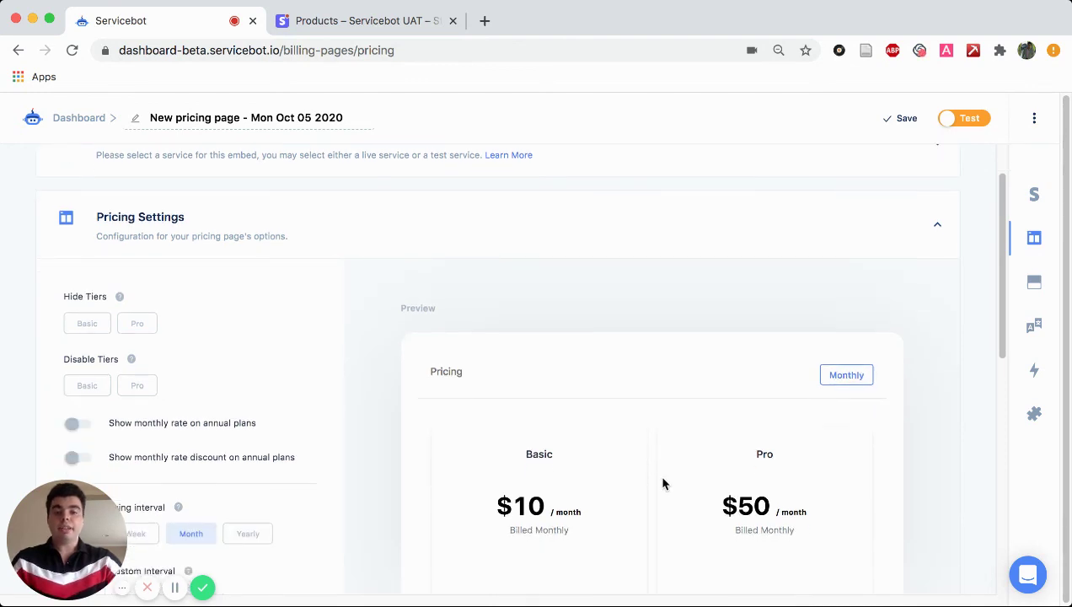